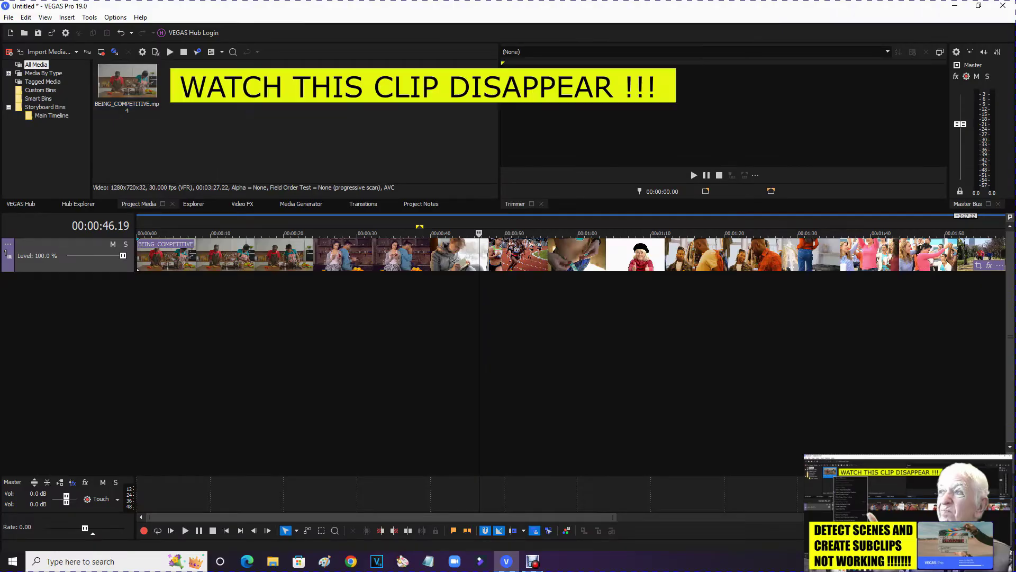
Run Detect Scenes and Create Subclips on the BEING_COMPETITIVE.mp4 clip in the project media
right_click(145, 106)
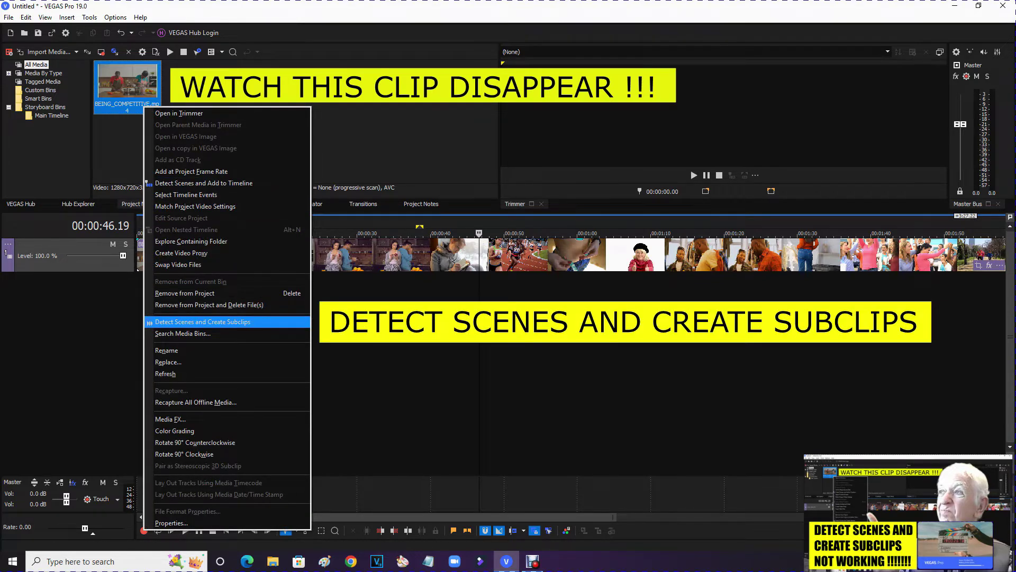
click(203, 321)
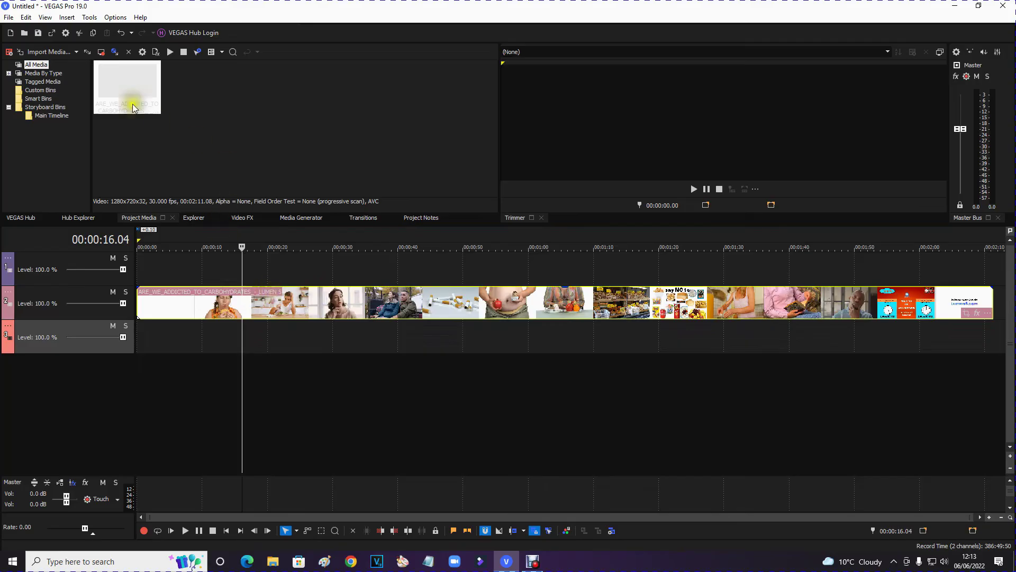
Try to detect scenes and create subclips from the ARE_WE_ADDICTED_TO_CARBOHYDRATES clip, checking Custom Bins and All Media for them
click(128, 103)
right_click(129, 109)
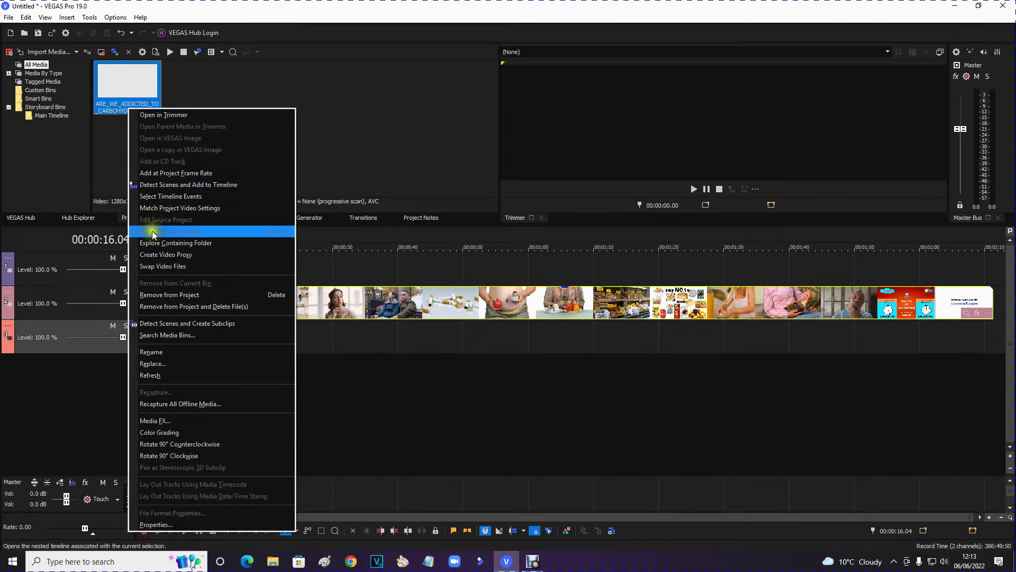
click(175, 323)
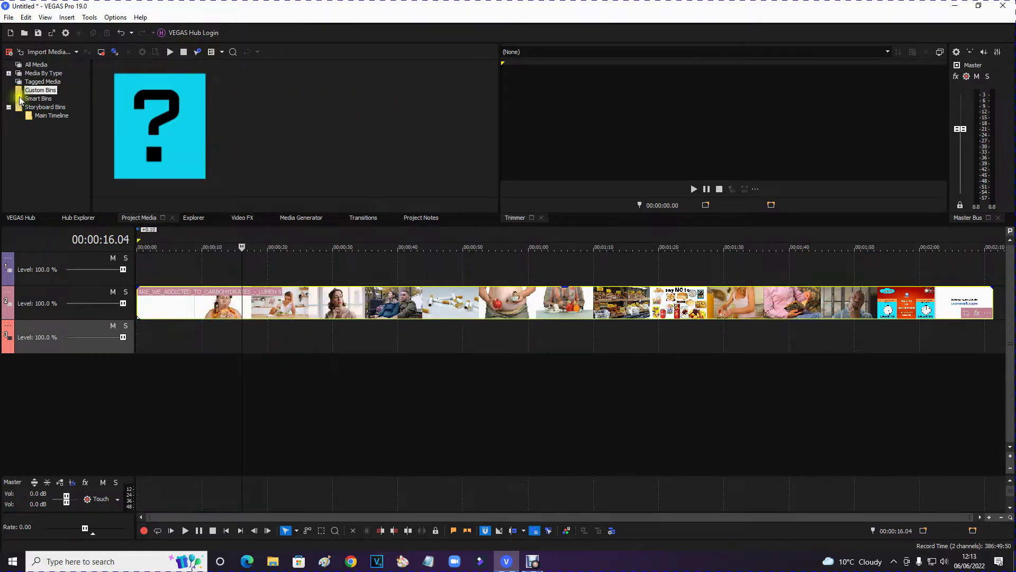
click(72, 90)
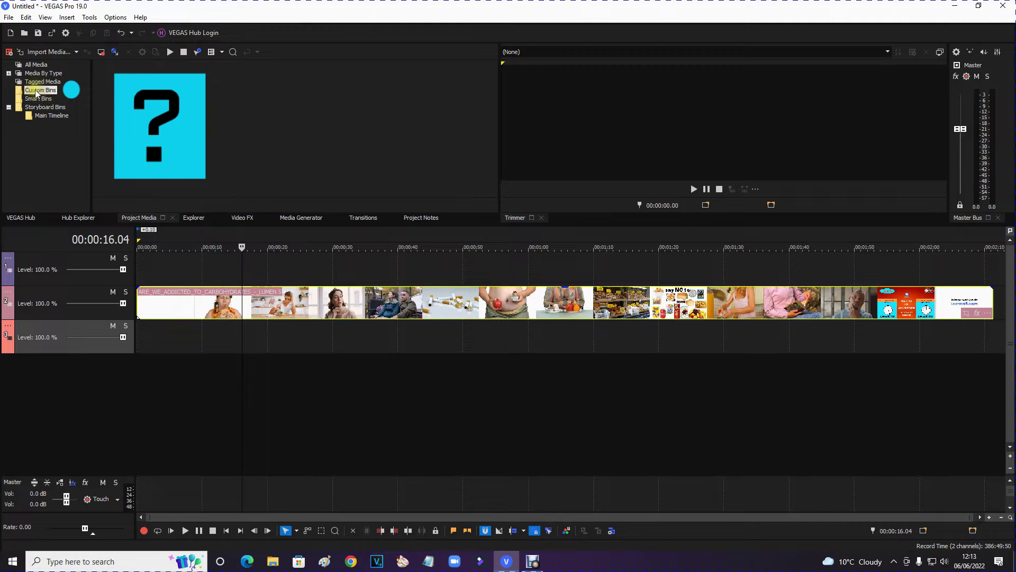
click(41, 91)
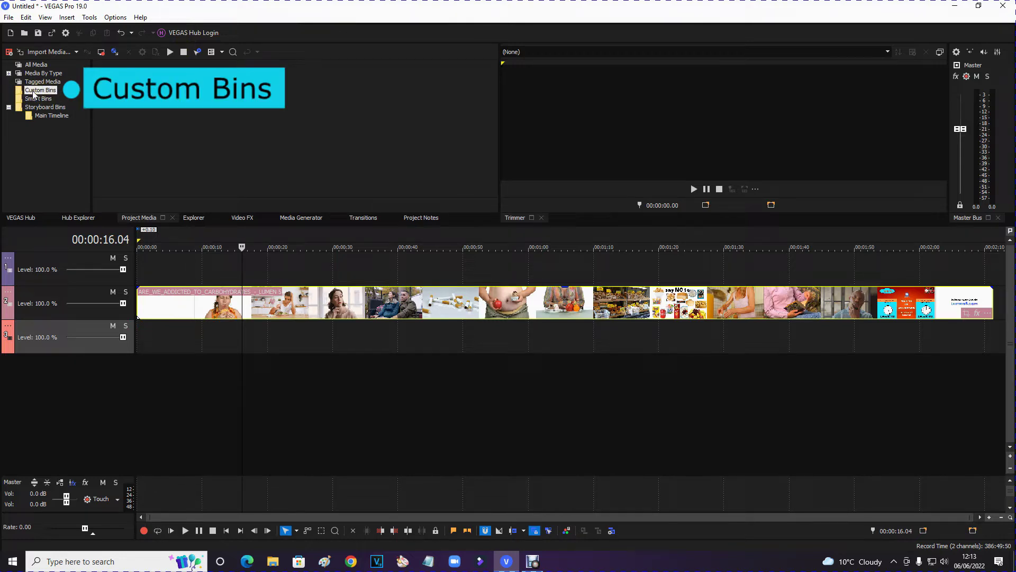
click(32, 93)
click(41, 65)
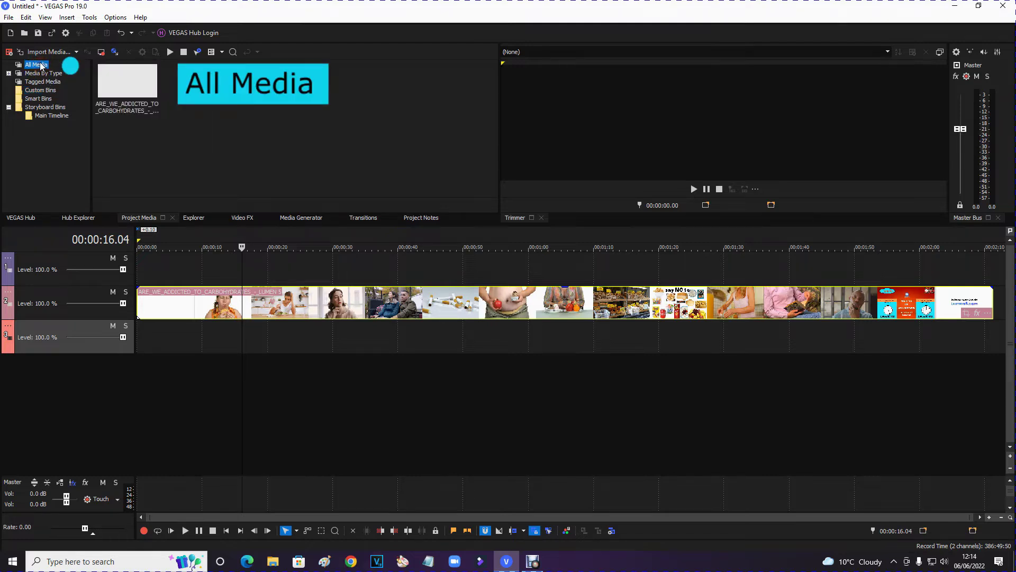
Try the subclip scene detection on the carbohydrates clip again and return to the All Media view
click(137, 109)
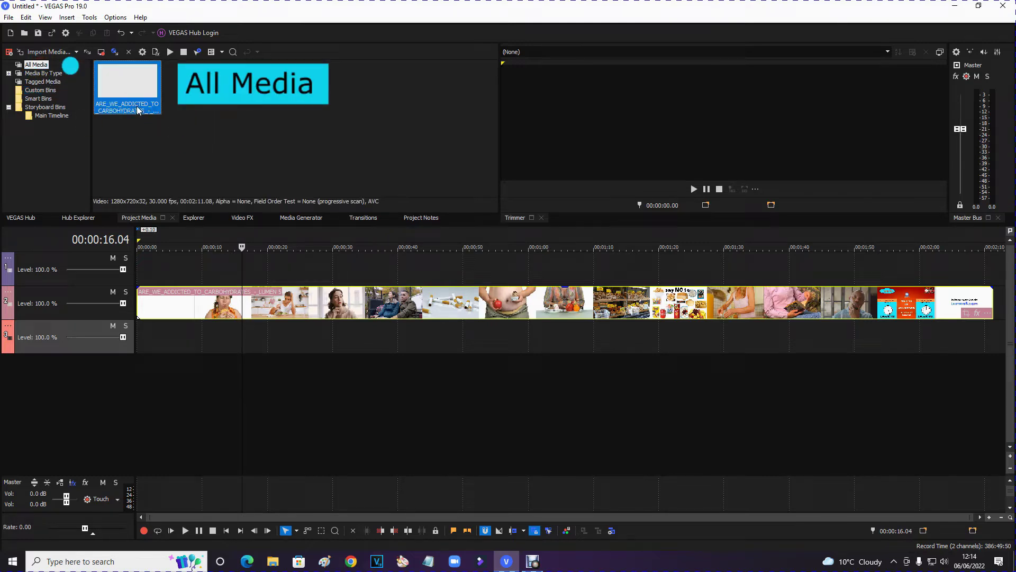
right_click(137, 109)
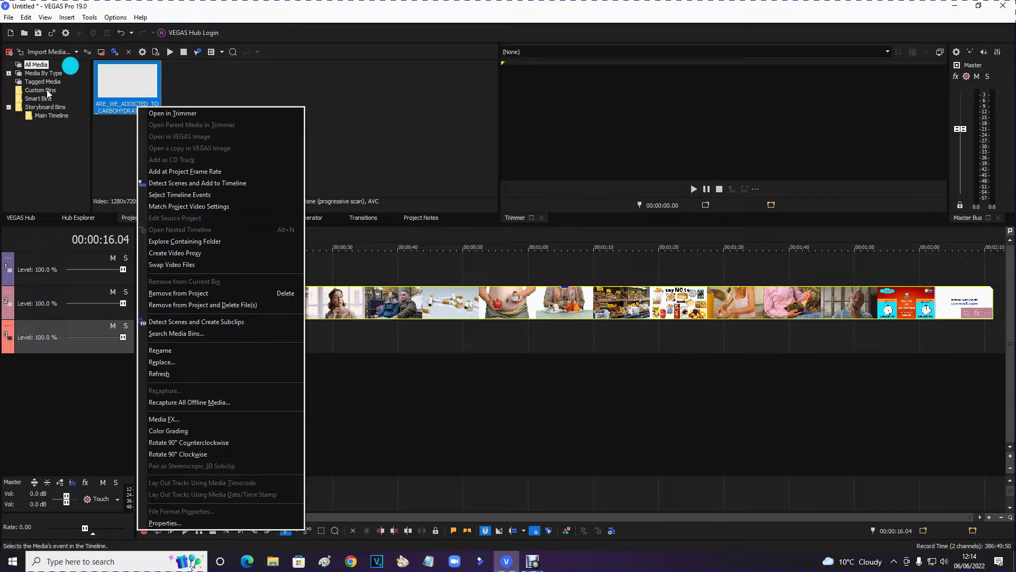
click(198, 322)
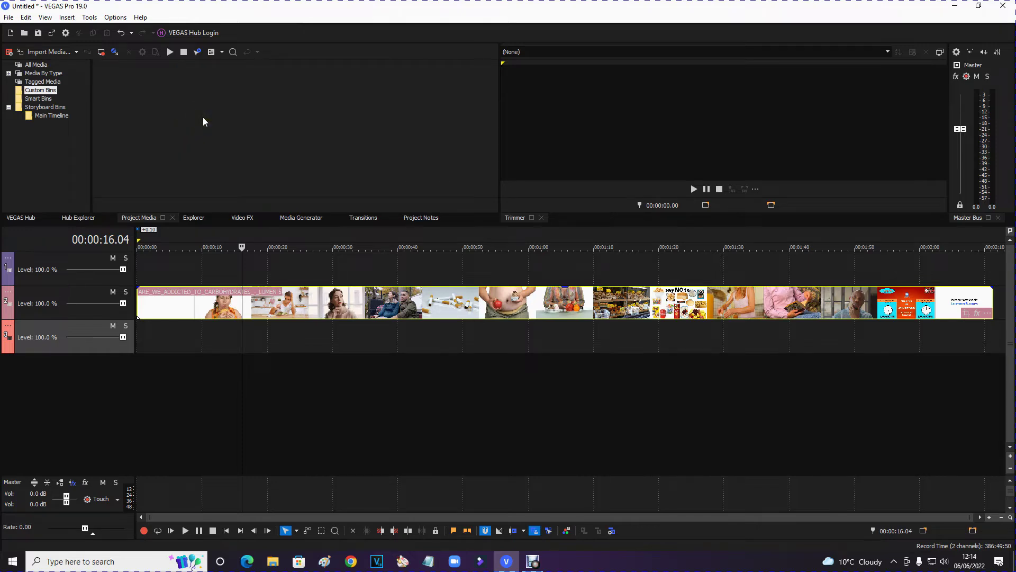
click(38, 65)
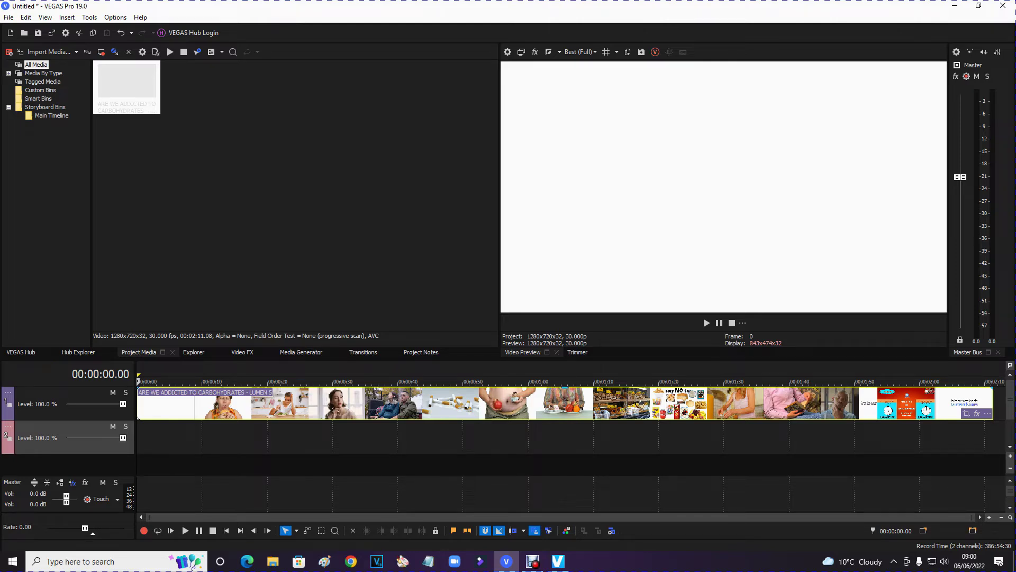
Play and scrub the timeline to locate the cut between the woman at the window and the girl on the sofa
mouse_move(139, 417)
mouse_down()
mouse_move(261, 418)
mouse_move(138, 418)
mouse_up()
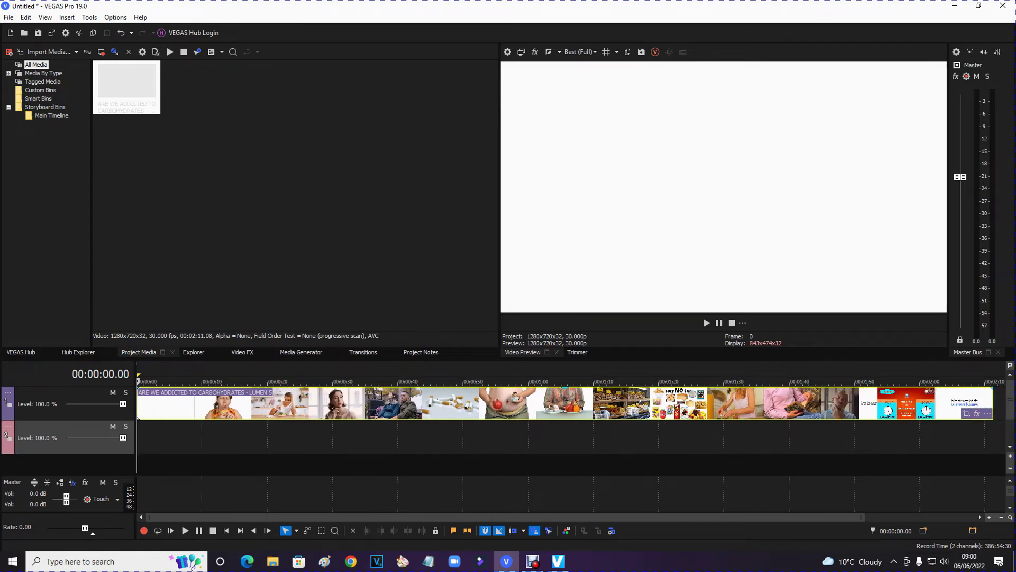
click(331, 440)
key(space)
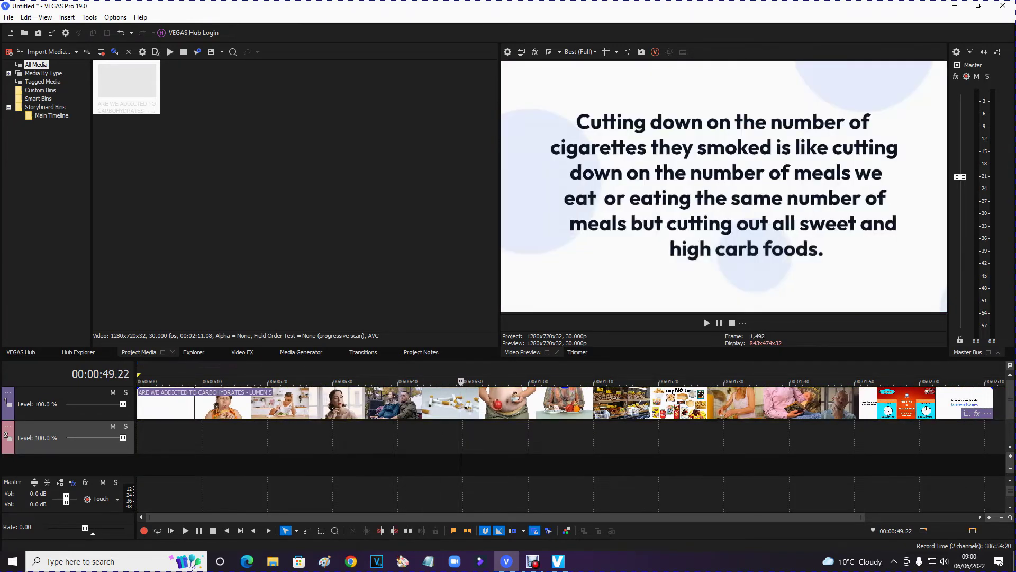
drag(579, 381, 341, 381)
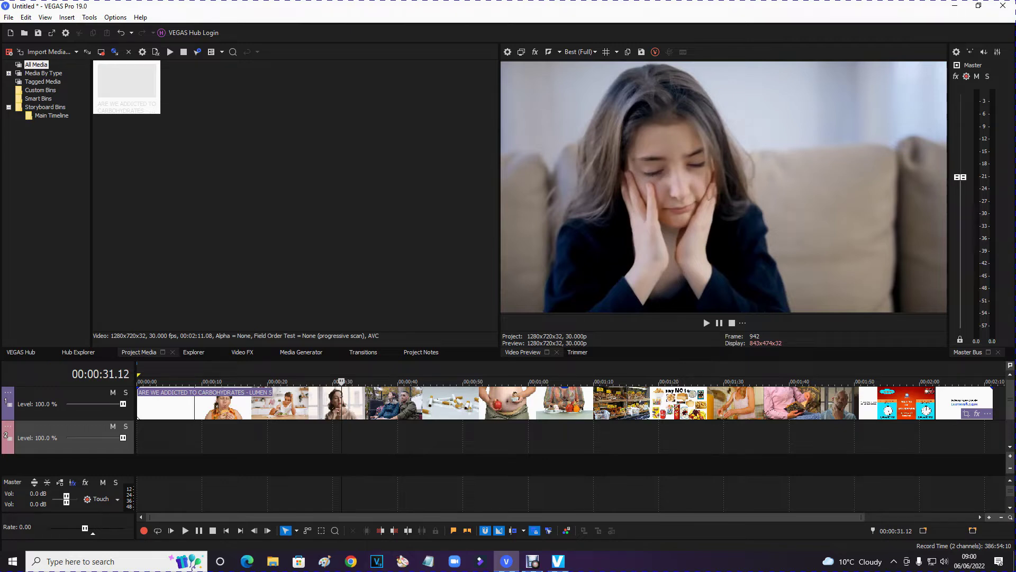
drag(342, 381, 326, 381)
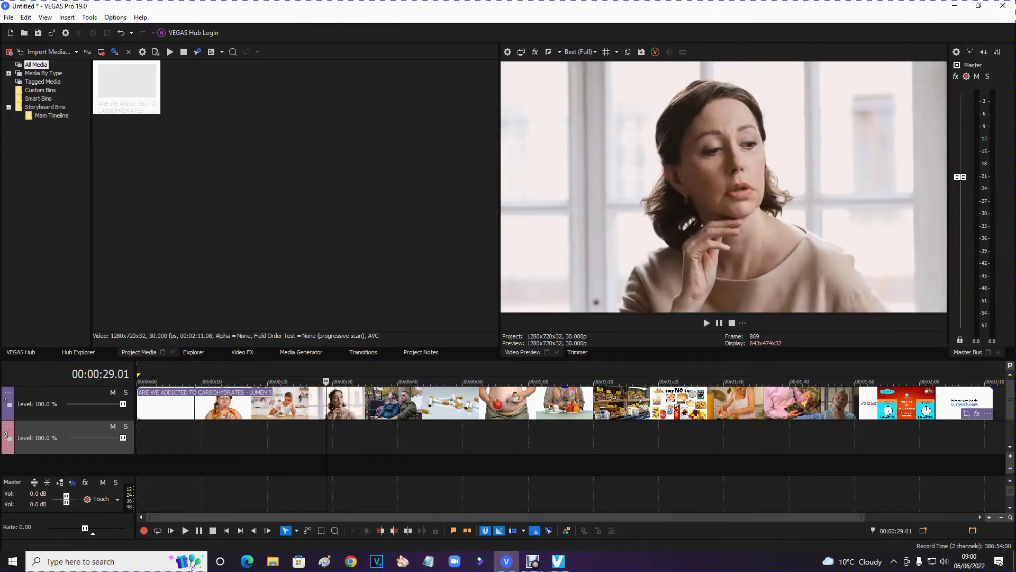
key(space)
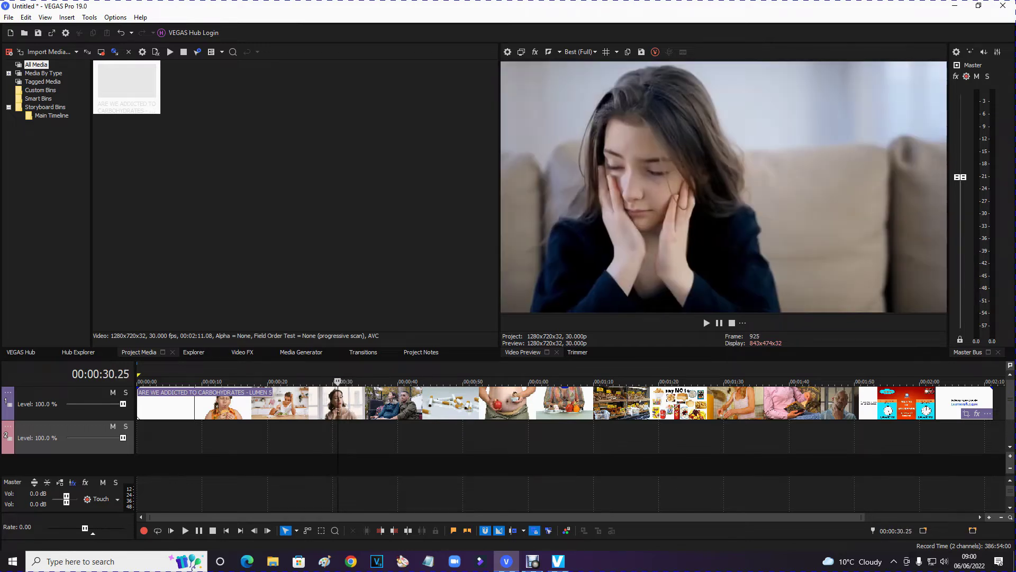
Step frame by frame across the cut and leave the playhead at 00:00:30.22 in the sofa scene
key(Left)
key(Left)
key(Left)
key(Left)
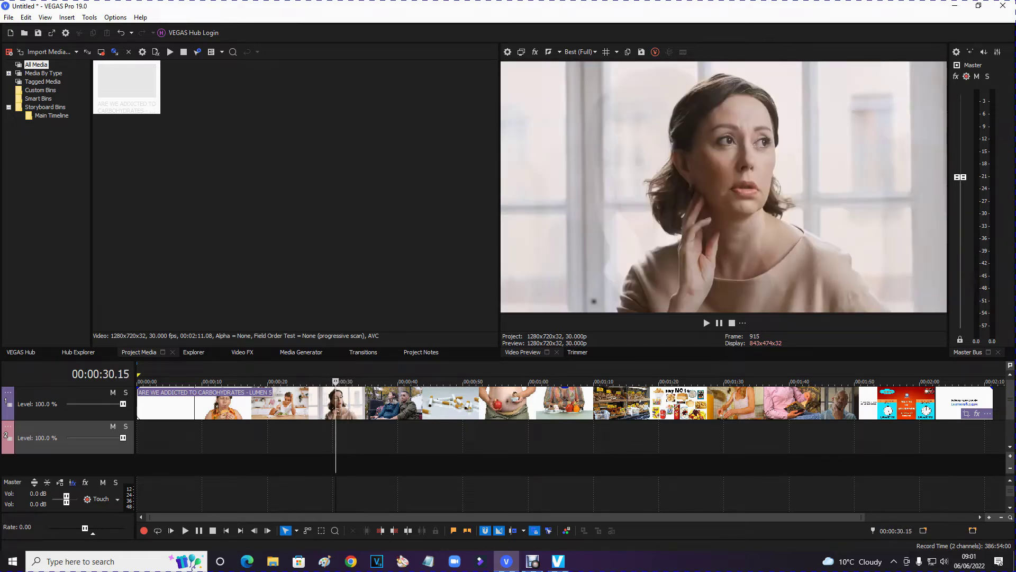
key(Right)
key(Right)
key(Right)
key(Right)
key(Right)
key(Right)
key(Right)
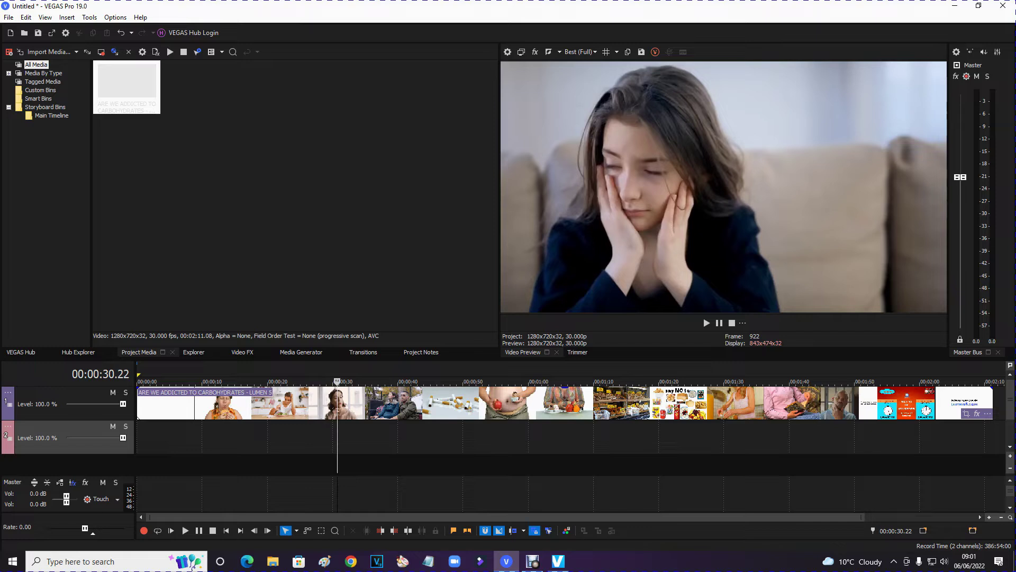
Try to split the carbohydrates event on the timeline with Detect Scenes and Split
right_click(353, 403)
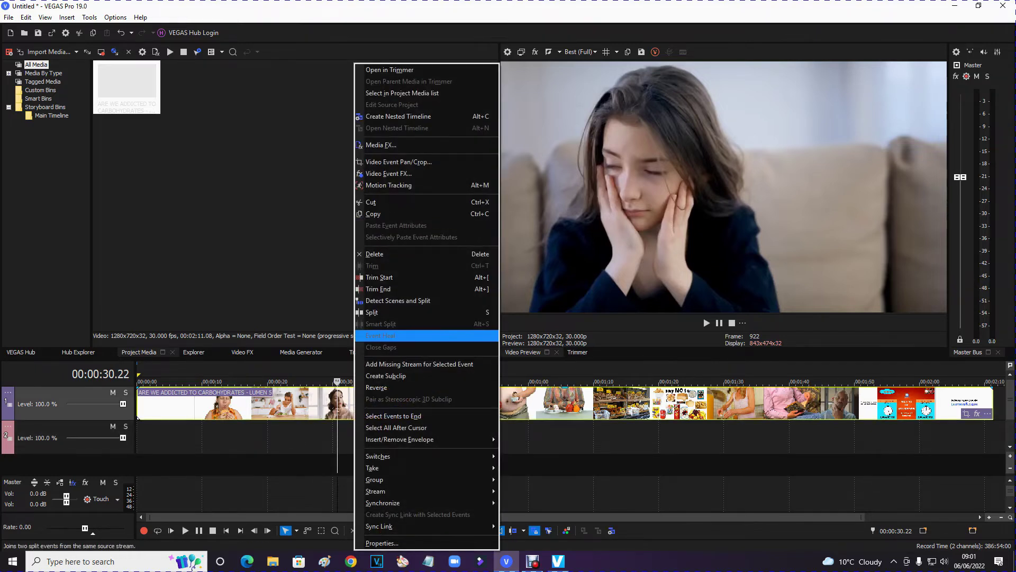
click(397, 300)
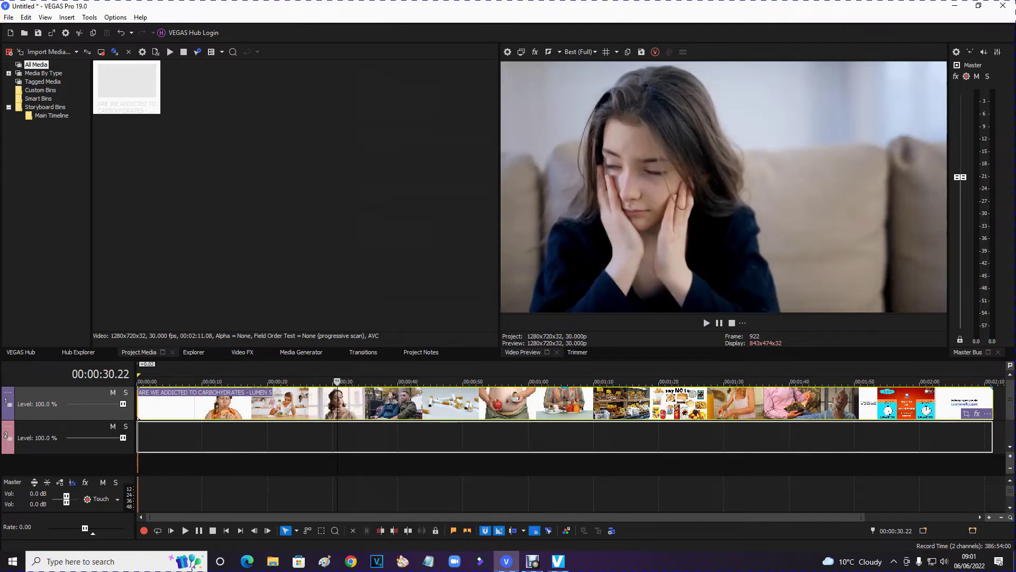
mouse_move(138, 418)
mouse_down()
mouse_move(138, 451)
mouse_move(138, 417)
mouse_up()
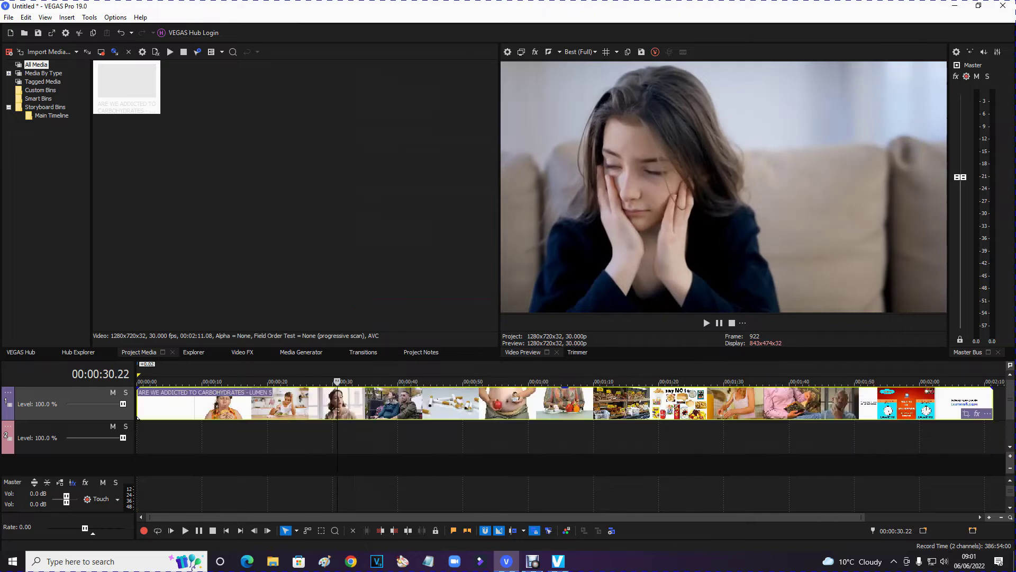
Switch to Movie Studio 2022 and run Scene recognition on the timeline clip, cutting it at all markers
mouse_move(558, 561)
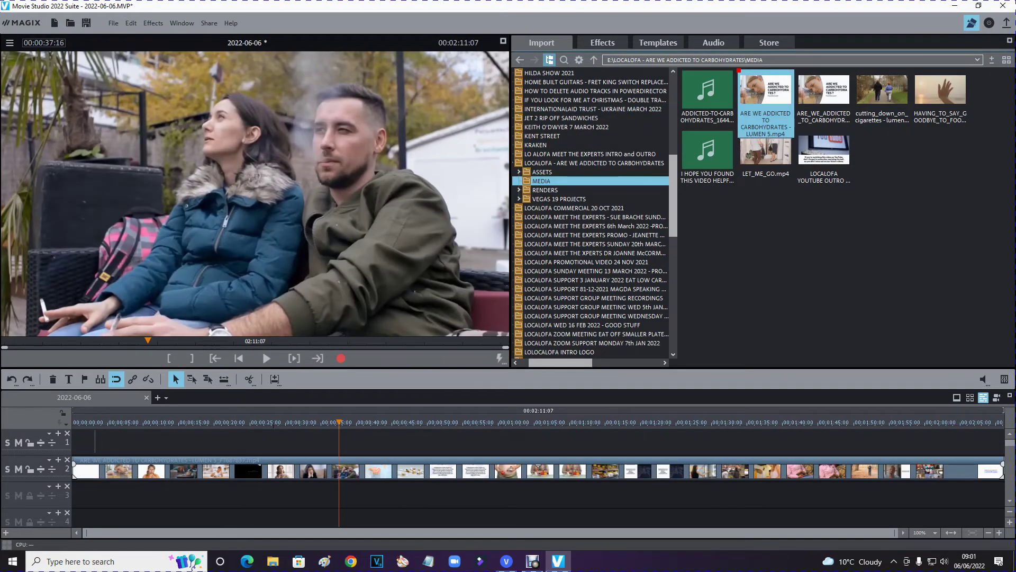
right_click(279, 469)
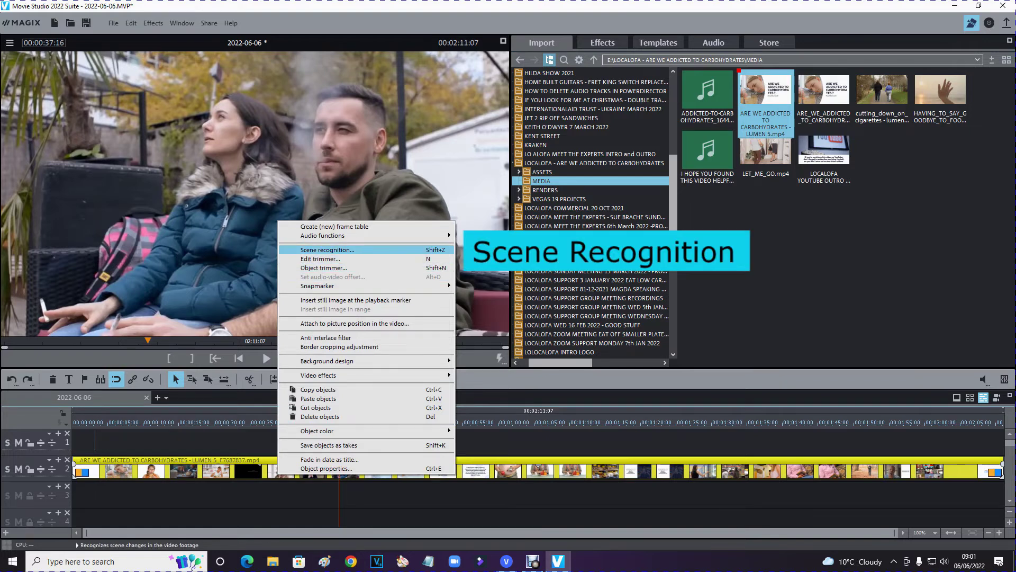
click(328, 250)
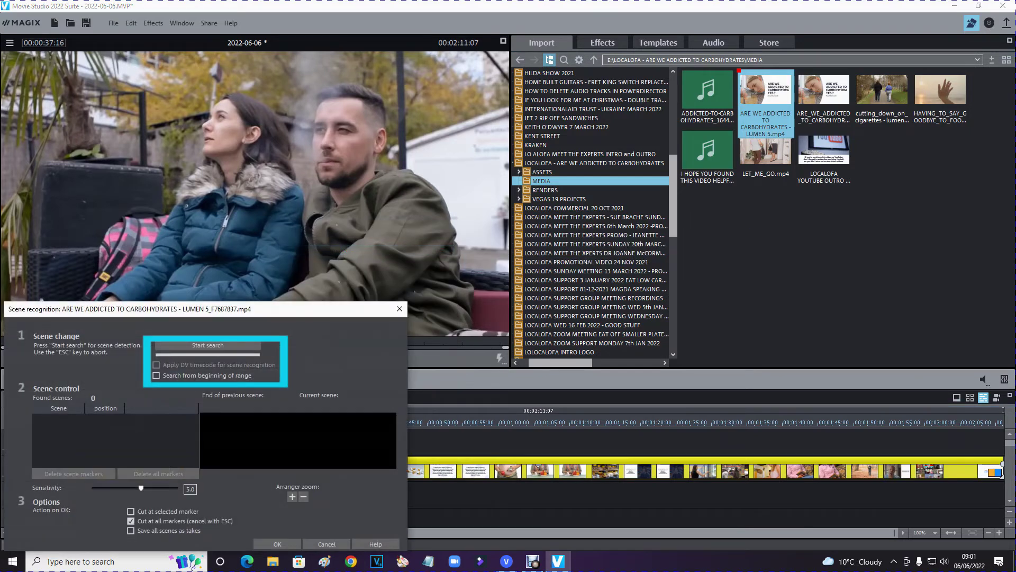
click(207, 345)
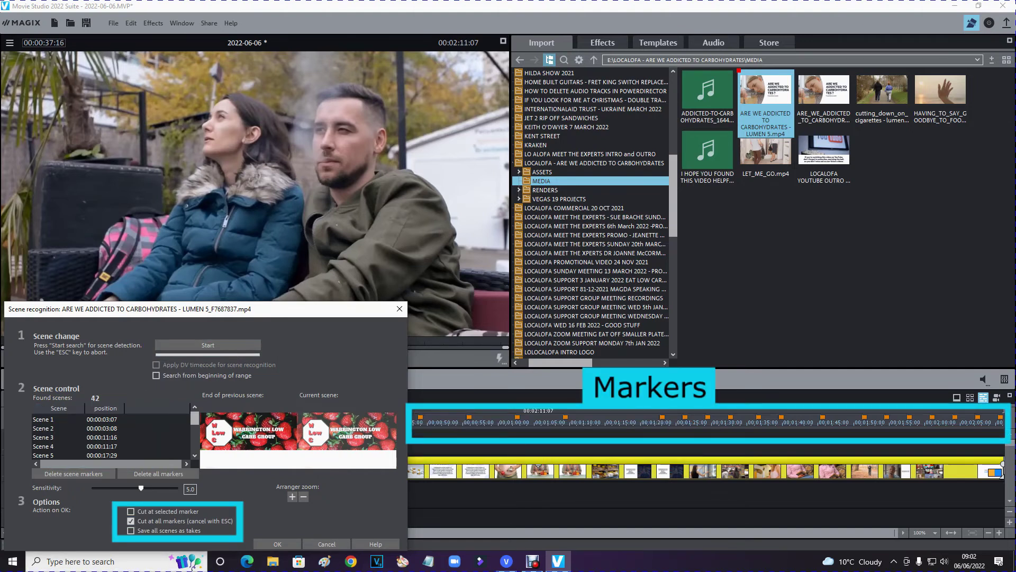
click(277, 544)
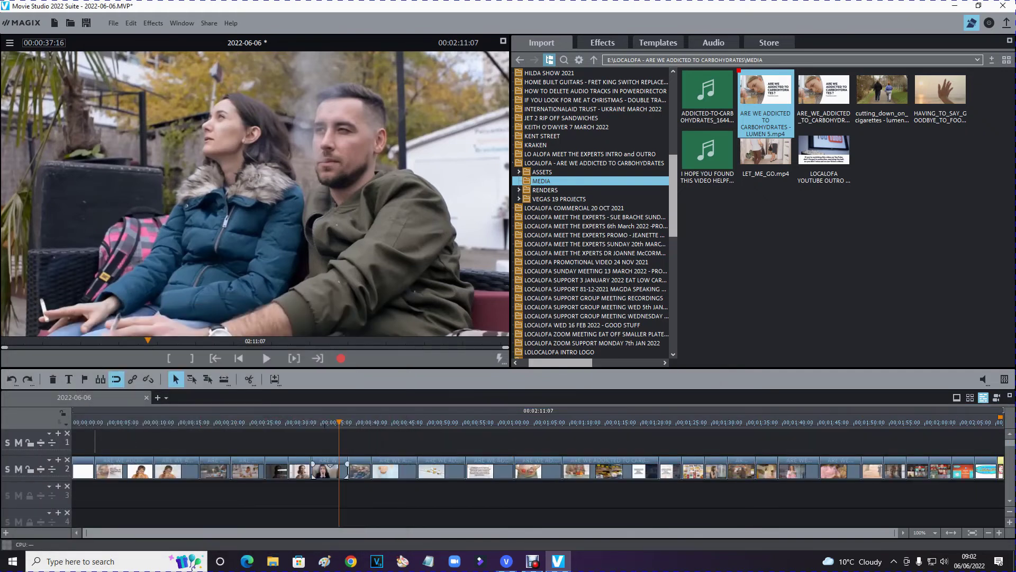
Move three of the cut scenes from track 2 down to track 3 and rearrange them there
drag(329, 468, 329, 495)
drag(394, 468, 395, 495)
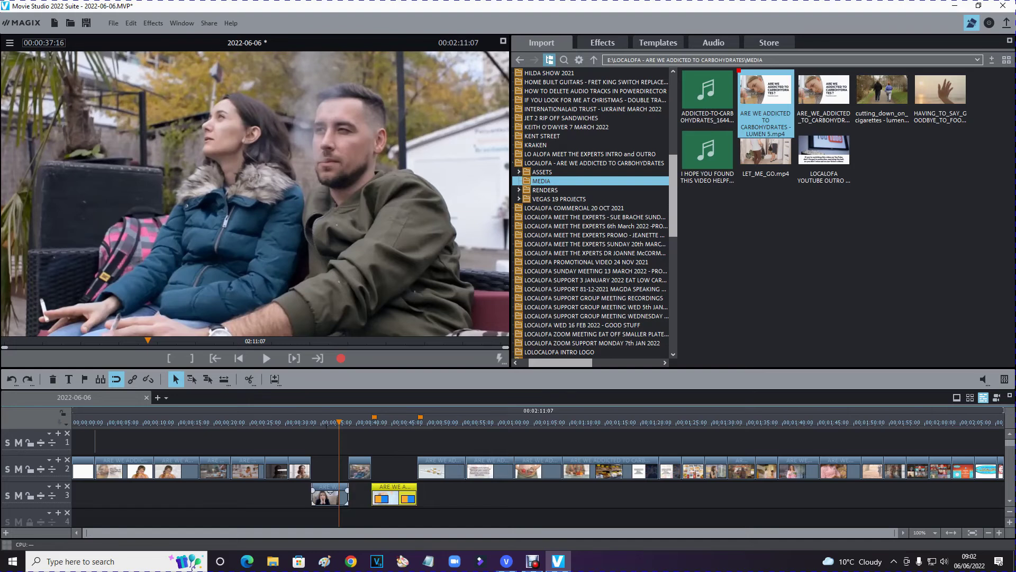
click(329, 495)
mouse_move(330, 495)
mouse_down()
mouse_move(447, 495)
mouse_move(316, 494)
mouse_up()
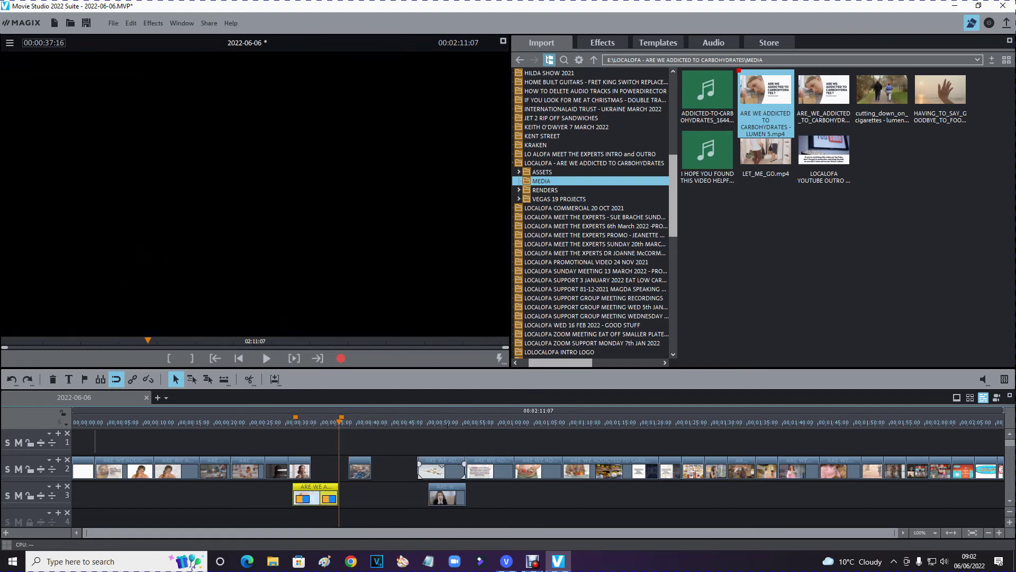
drag(442, 467, 378, 495)
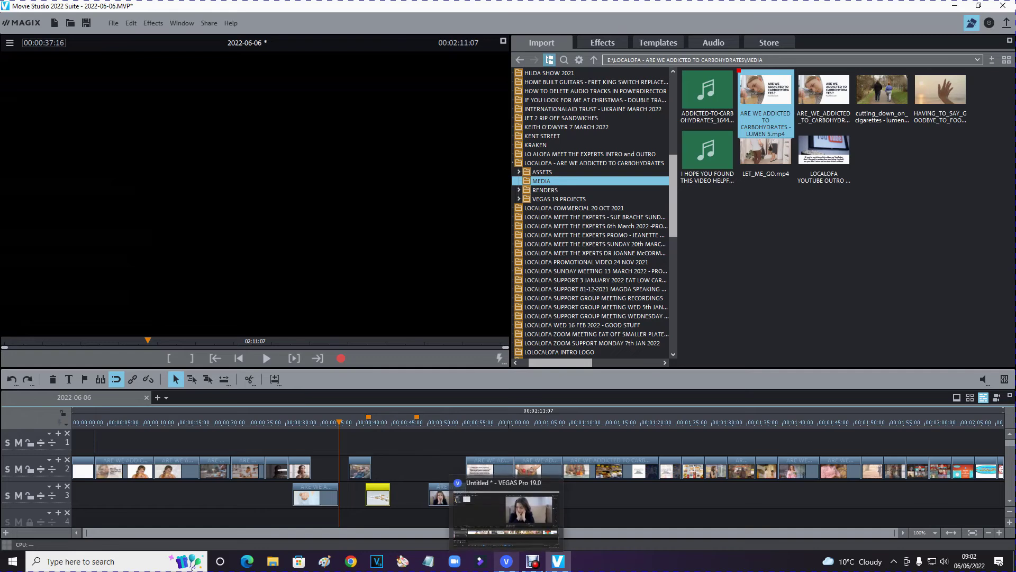
Switch back to VEGAS Pro and try Detect Scenes and Split on the timeline event again
click(506, 561)
right_click(357, 404)
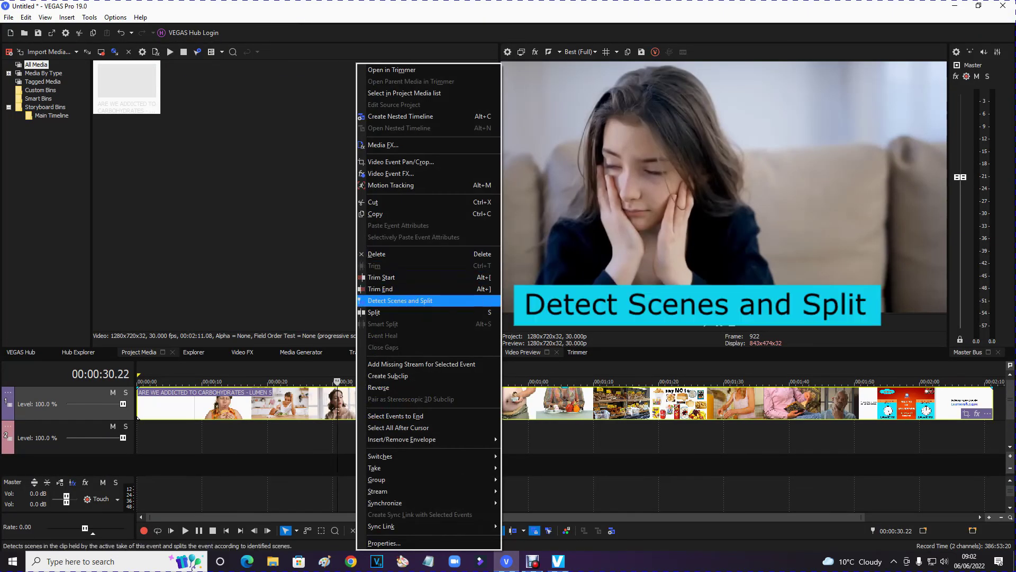
click(400, 301)
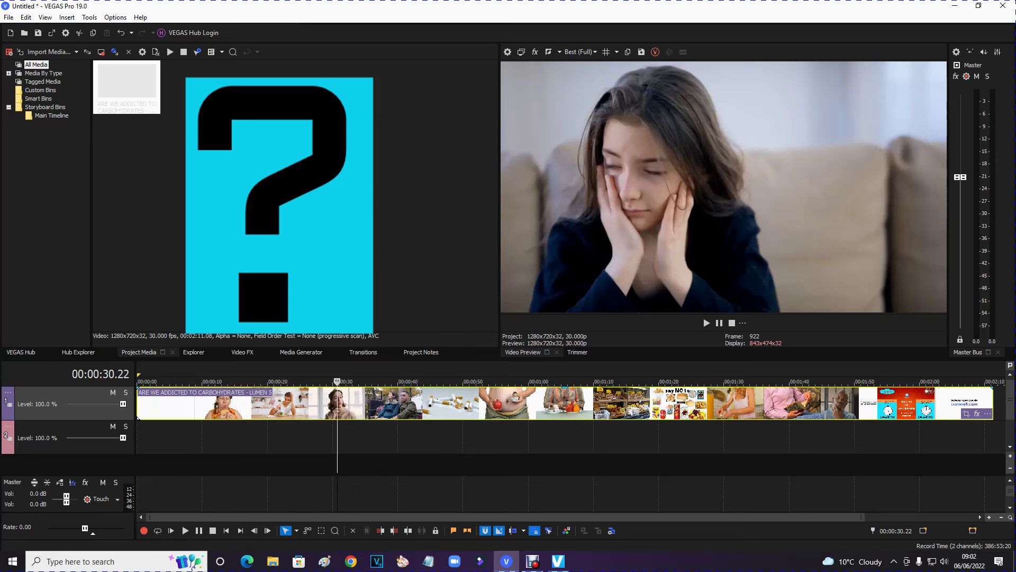